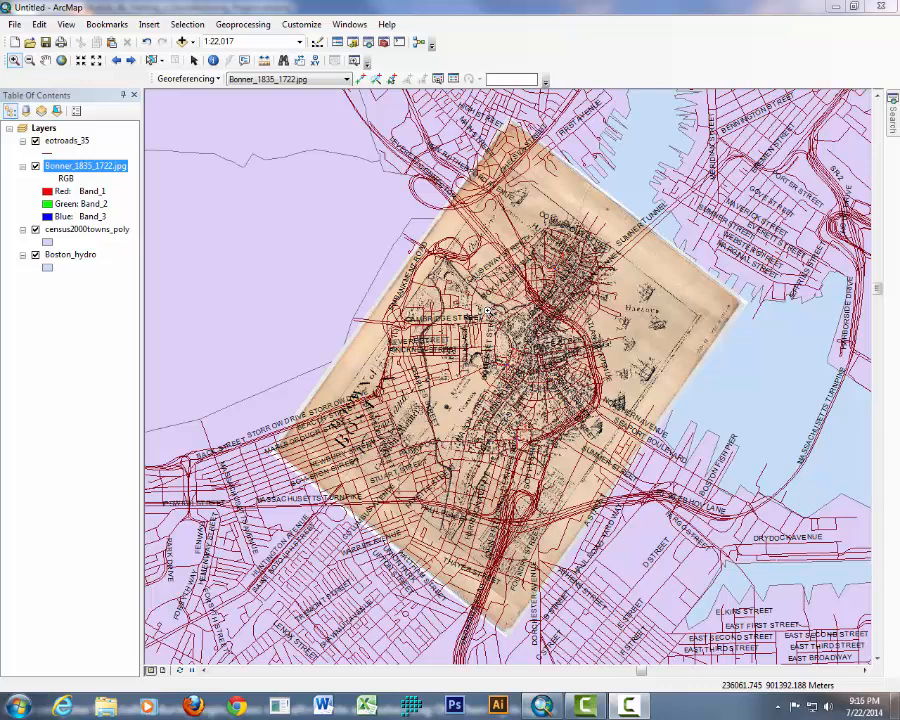
Step: Start rectifying the Bonner_1835_1722.jpg map, with Nearest Neighbor (for discrete data) as the resample type
{"action": "left_click", "coordinate": [208, 80]}
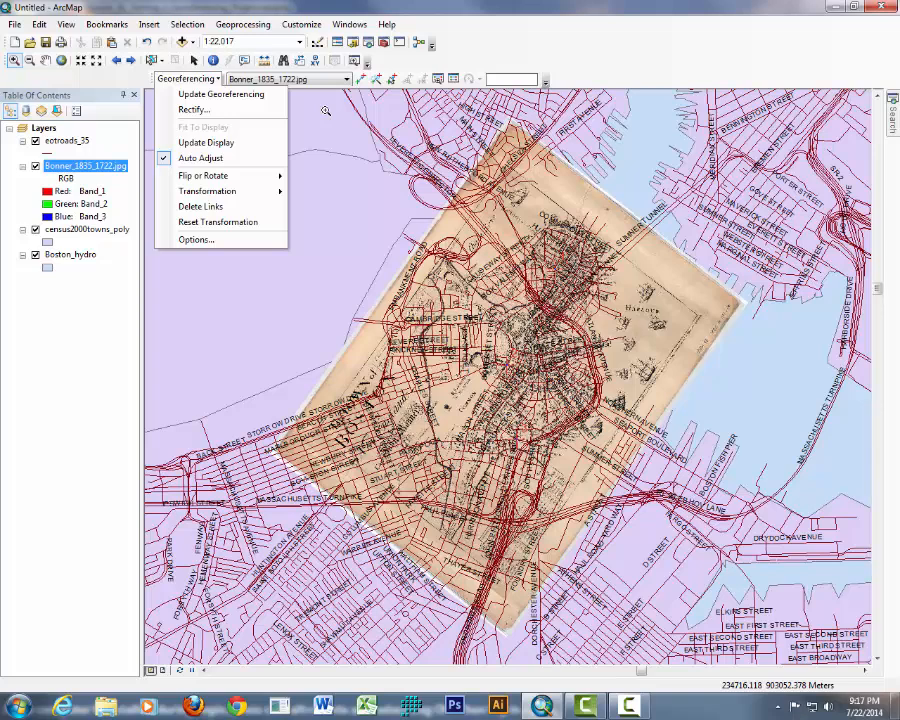
{"action": "left_click", "coordinate": [306, 84]}
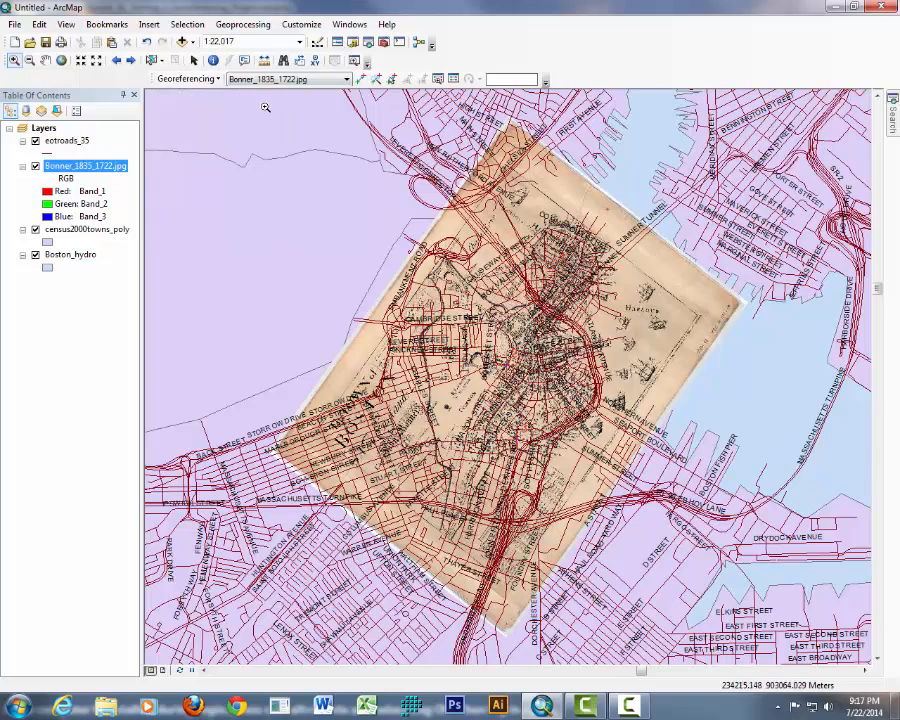
{"action": "left_click", "coordinate": [193, 81]}
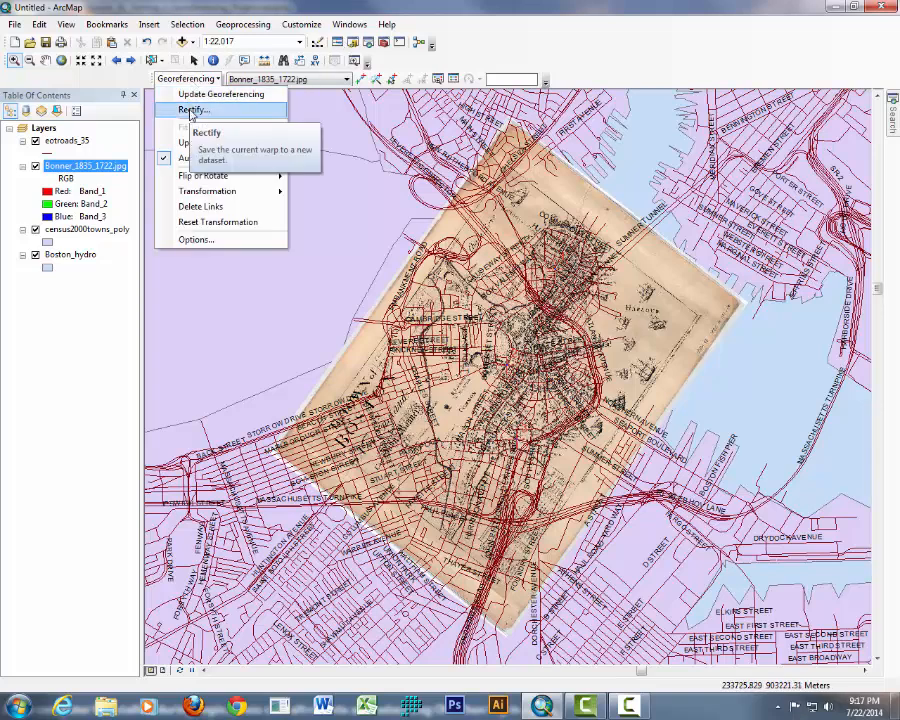
{"action": "left_click", "coordinate": [192, 112]}
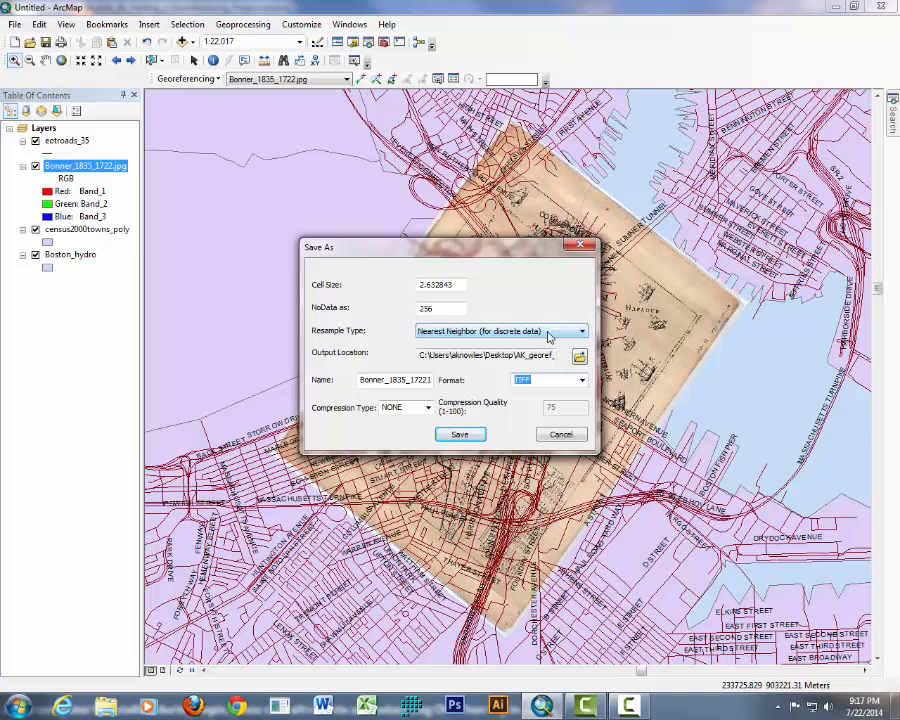
{"action": "left_click", "coordinate": [548, 337]}
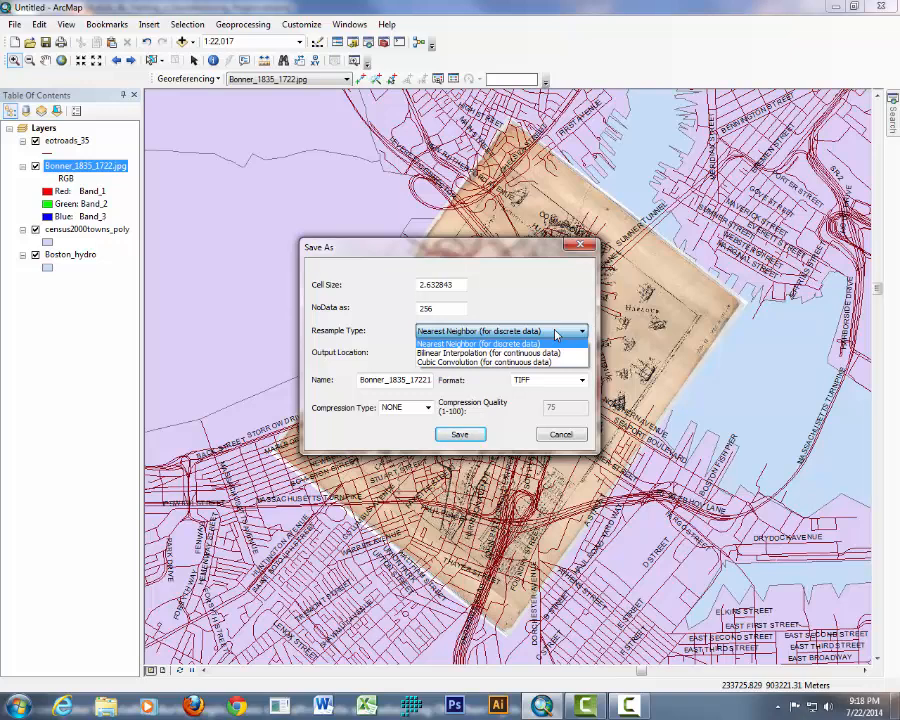
{"action": "left_click", "coordinate": [556, 334]}
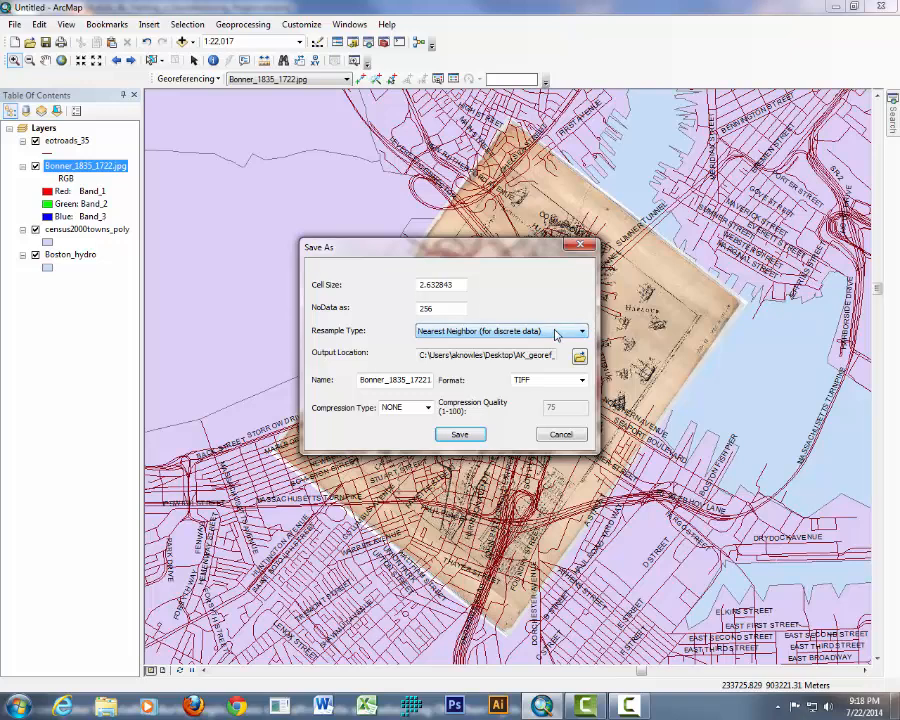
Step: Choose the AK_georef_demo folder on the Desktop as the output location for the rectified map
{"action": "left_click", "coordinate": [579, 357]}
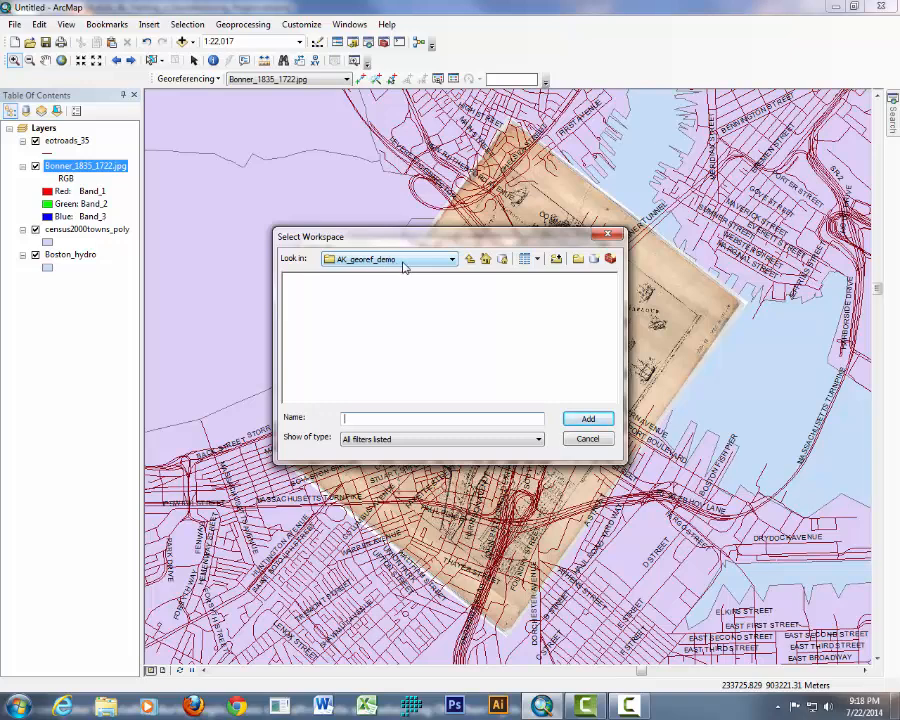
{"action": "left_click", "coordinate": [402, 262]}
{"action": "left_click", "coordinate": [404, 264]}
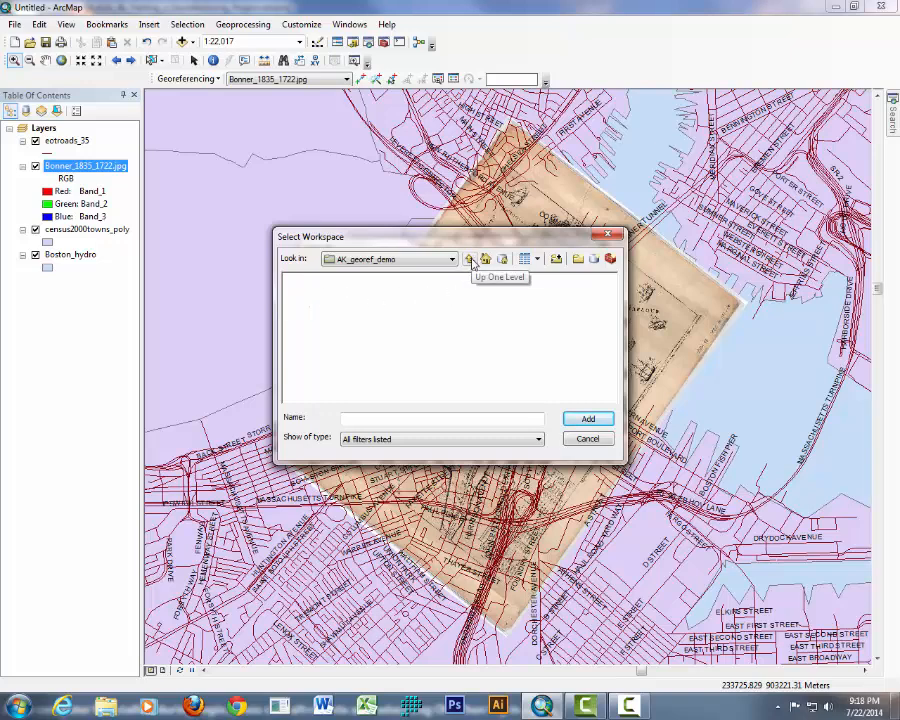
{"action": "left_click", "coordinate": [470, 260]}
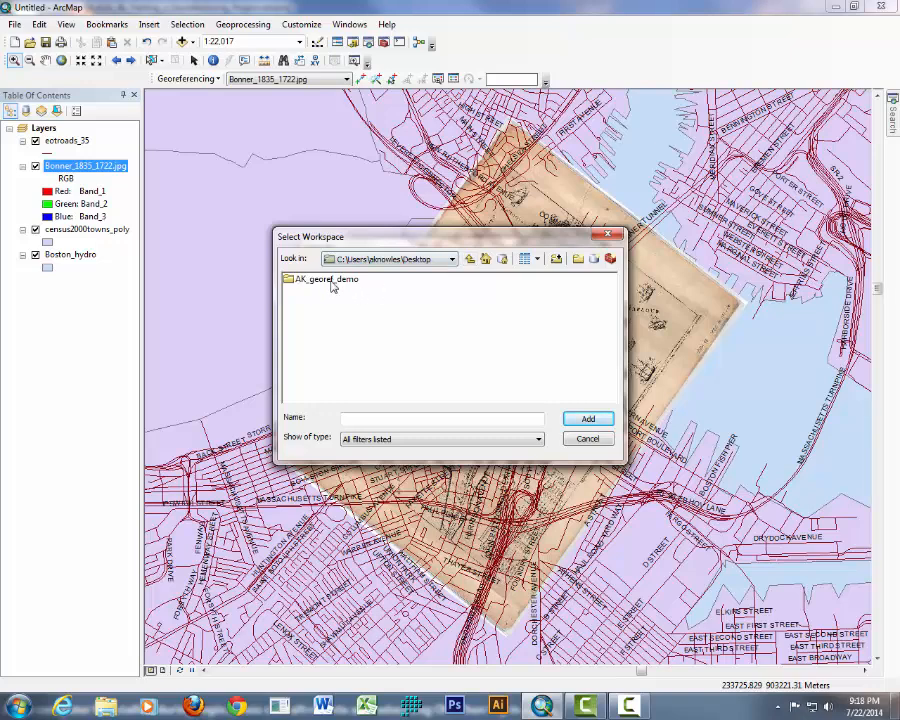
{"action": "left_click", "coordinate": [332, 283]}
{"action": "left_click", "coordinate": [332, 283]}
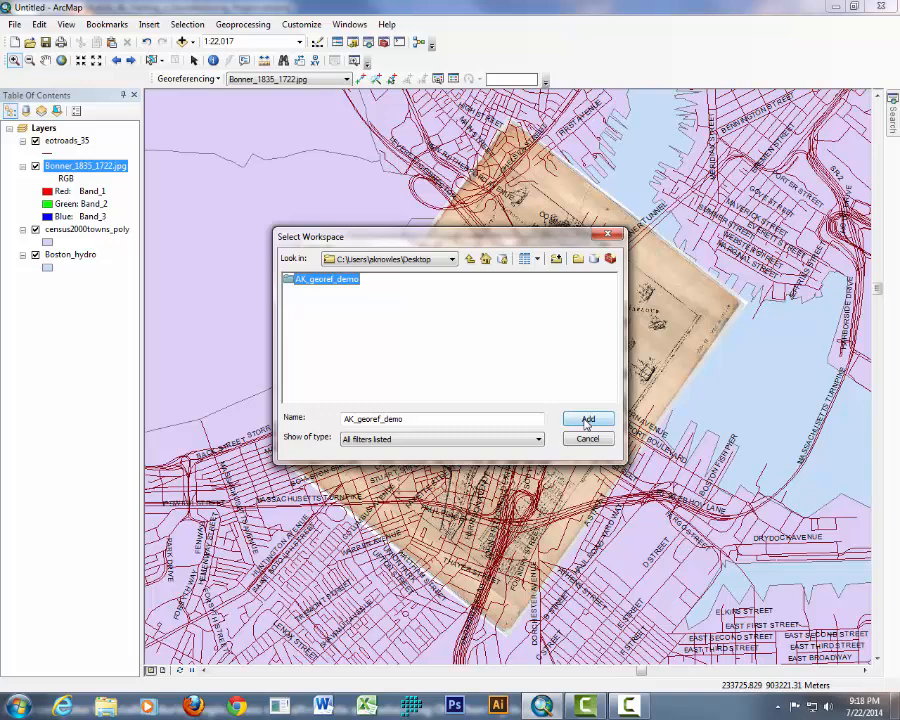
{"action": "left_click", "coordinate": [587, 421]}
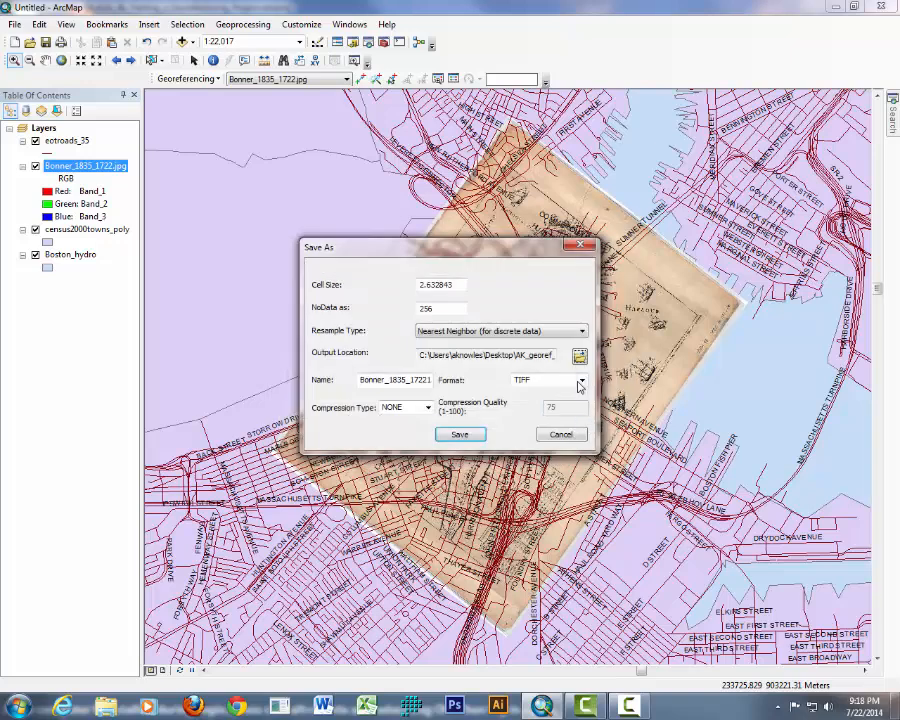
Step: Save the rectified map in TIFF format under the name Bonner_georef
{"action": "left_click", "coordinate": [582, 380]}
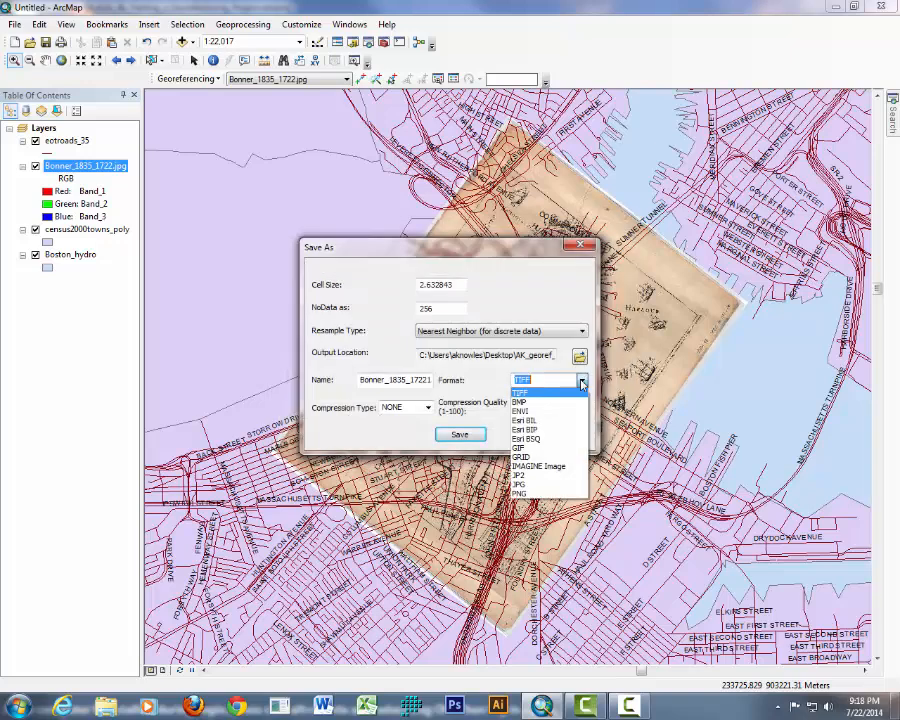
{"action": "left_click", "coordinate": [582, 382]}
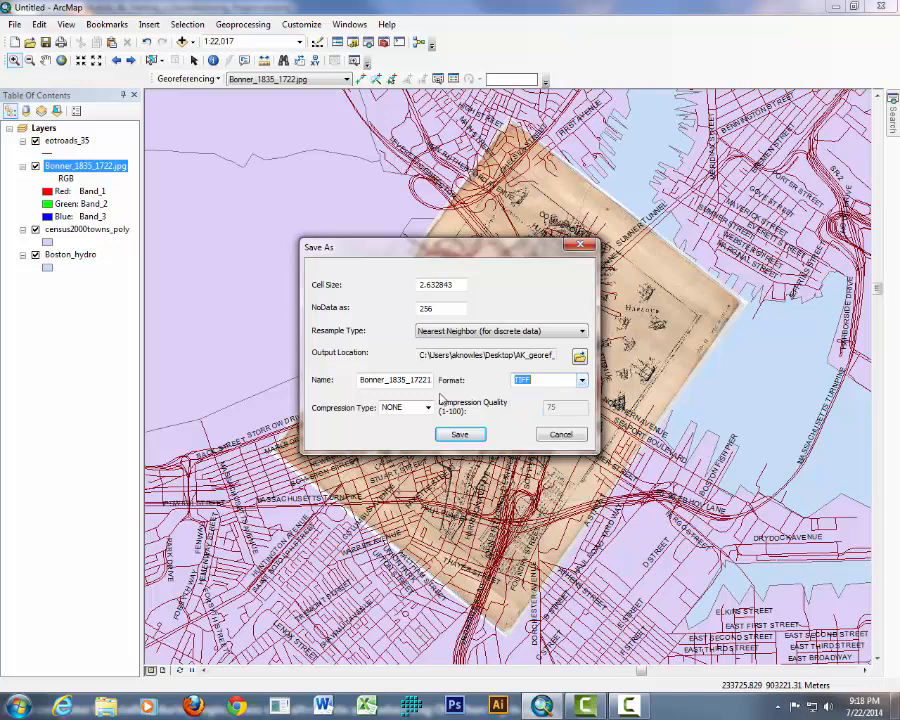
{"action": "left_click", "coordinate": [408, 381]}
{"action": "key", "text": "BackSpace"}
{"action": "key", "text": "BackSpace"}
{"action": "key", "text": "BackSpace"}
{"action": "key", "text": "BackSpace"}
{"action": "key", "text": "BackSpace"}
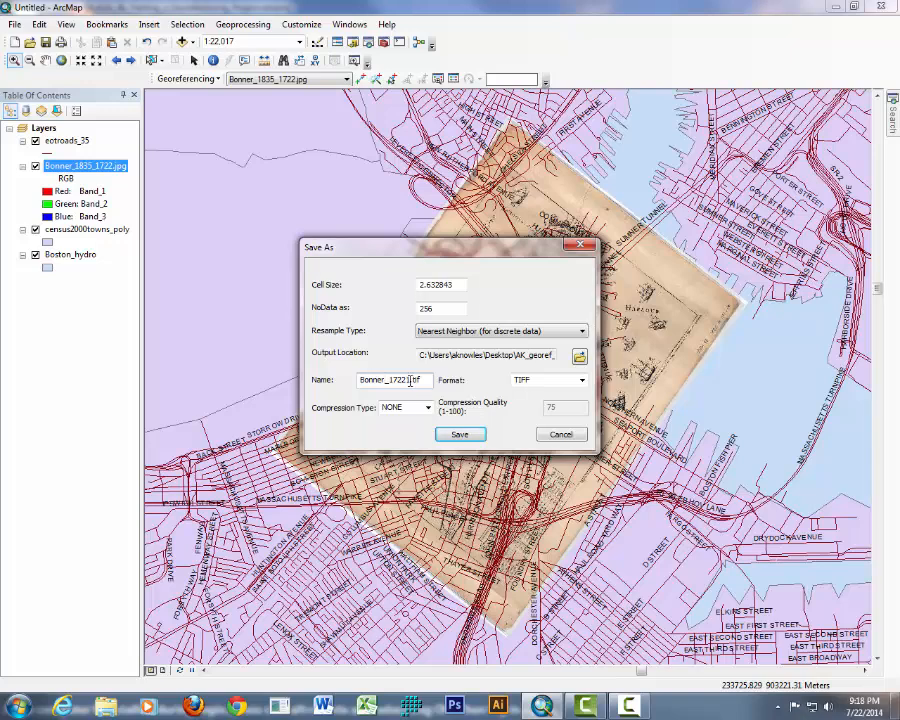
{"action": "key", "text": "BackSpace"}
{"action": "key", "text": "BackSpace"}
{"action": "key", "text": "BackSpace"}
{"action": "key", "text": "BackSpace"}
{"action": "type", "text": "georef"}
{"action": "left_click", "coordinate": [468, 438]}
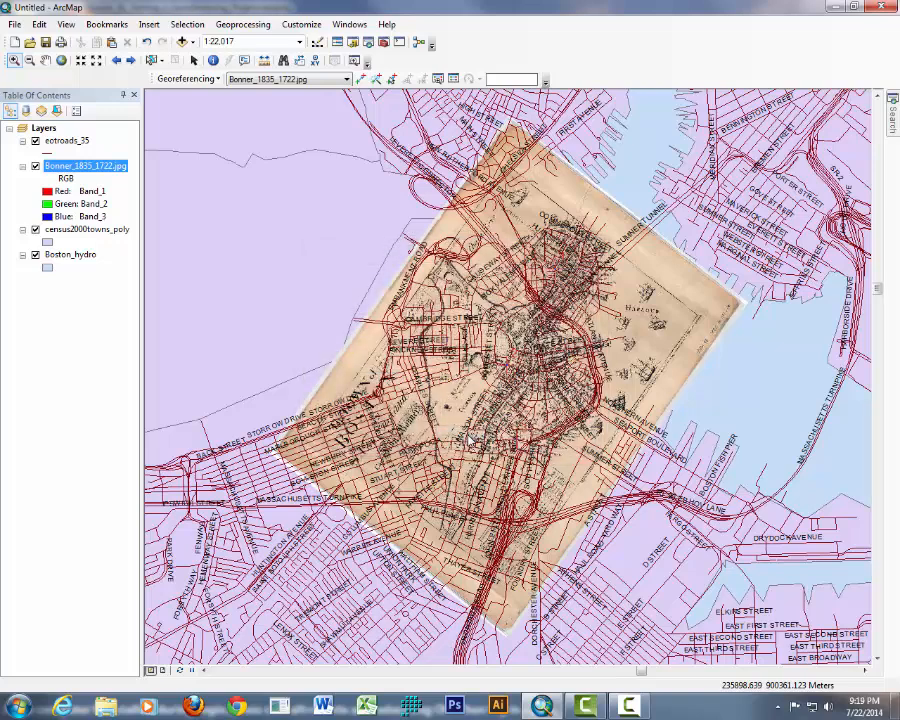
Step: Switch to Windows Explorer and open the AK_georef_demo folder on the Desktop to check the saved map files
{"action": "left_click", "coordinate": [108, 706]}
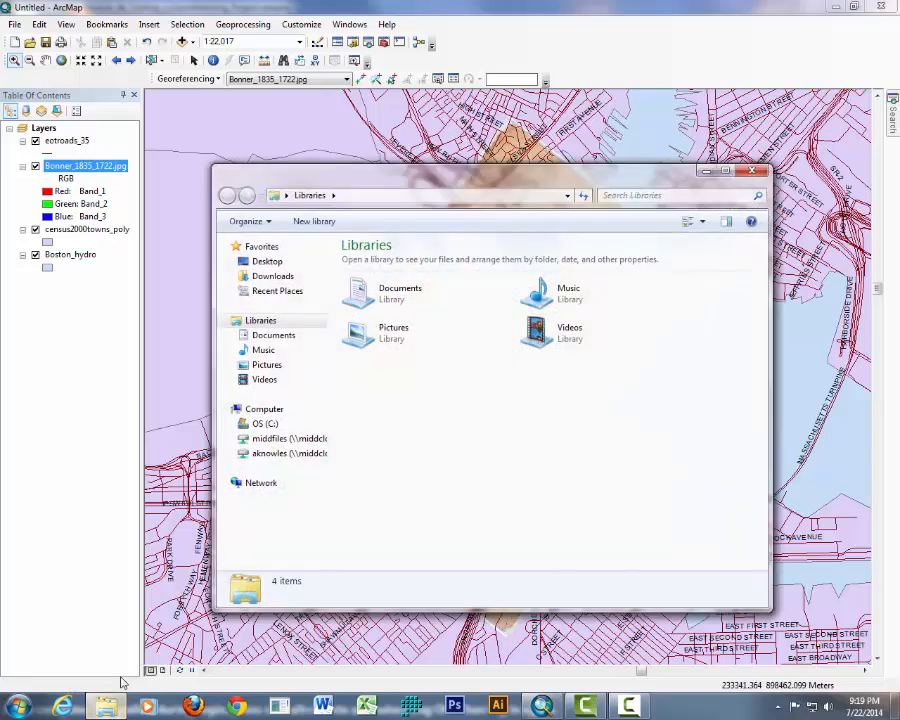
{"action": "left_click", "coordinate": [341, 198]}
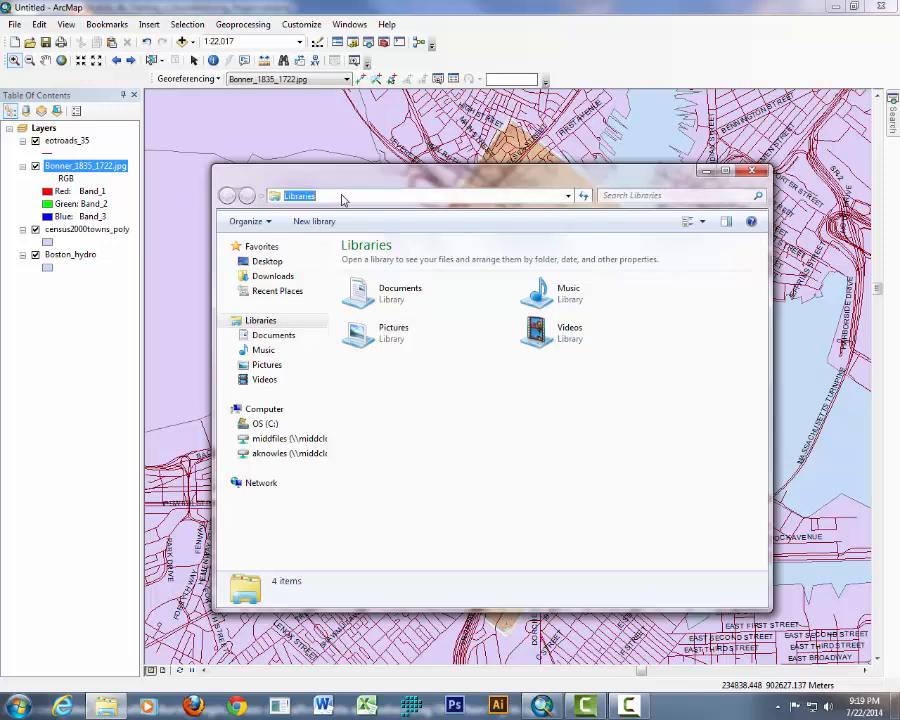
{"action": "type", "text": "\\\\"}
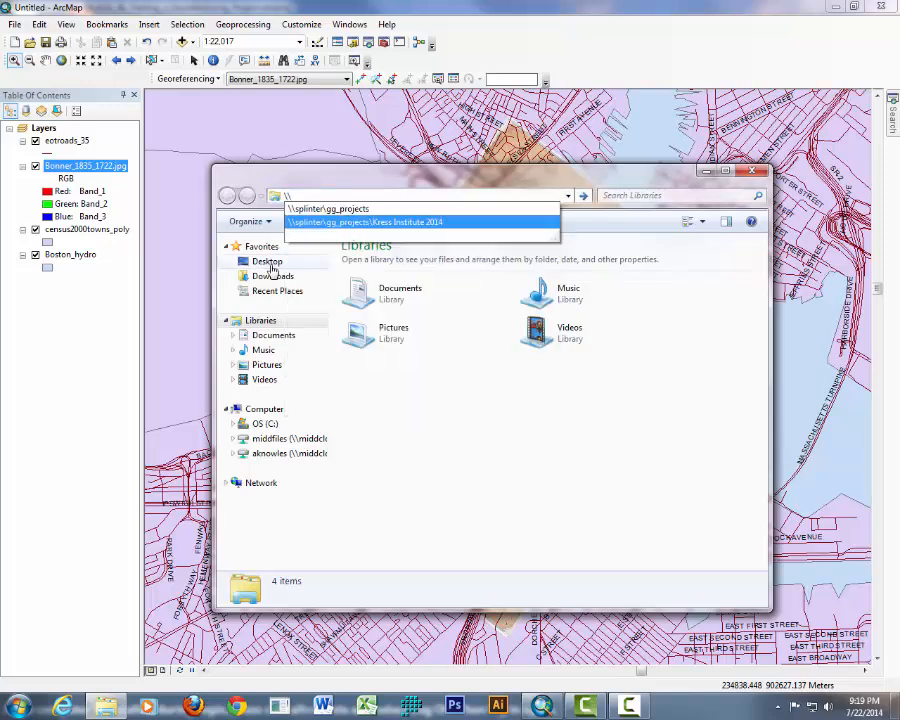
{"action": "left_click", "coordinate": [270, 264]}
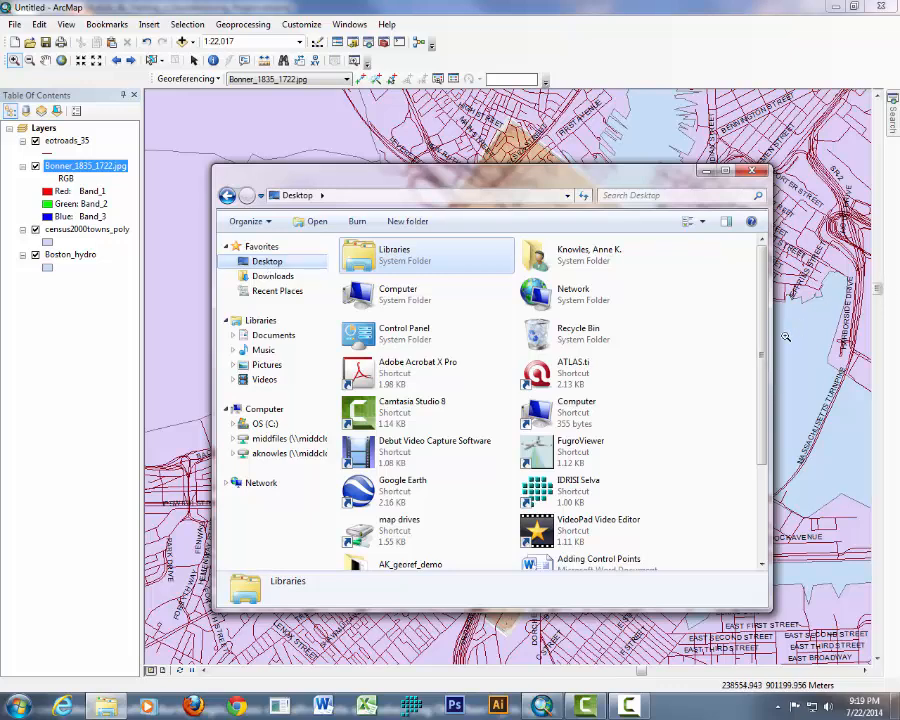
{"action": "left_click_drag", "start_coordinate": [762, 333], "coordinate": [760, 425]}
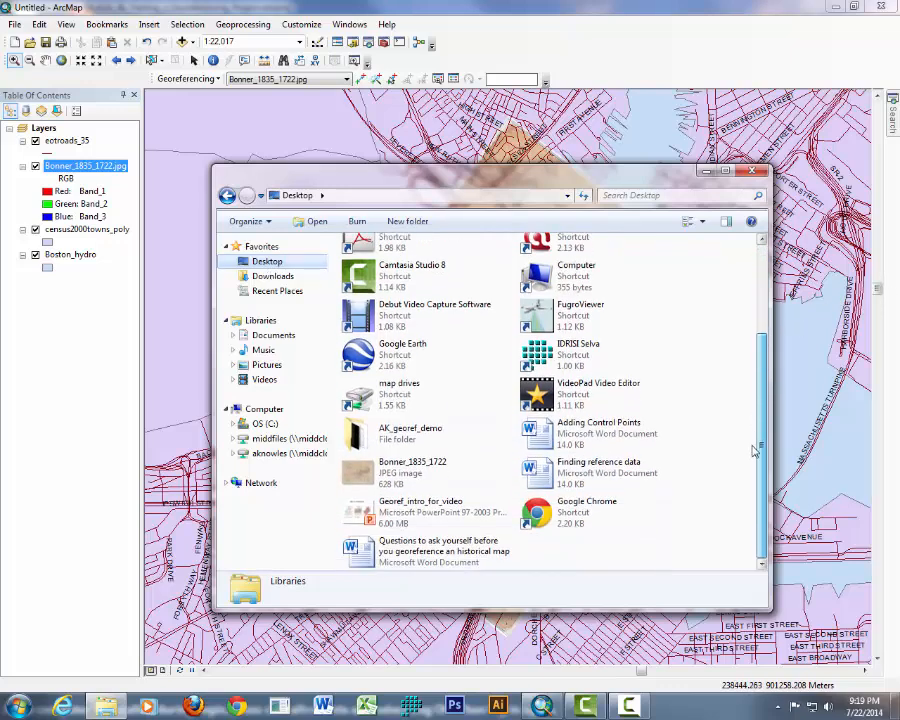
{"action": "double_click", "coordinate": [398, 432]}
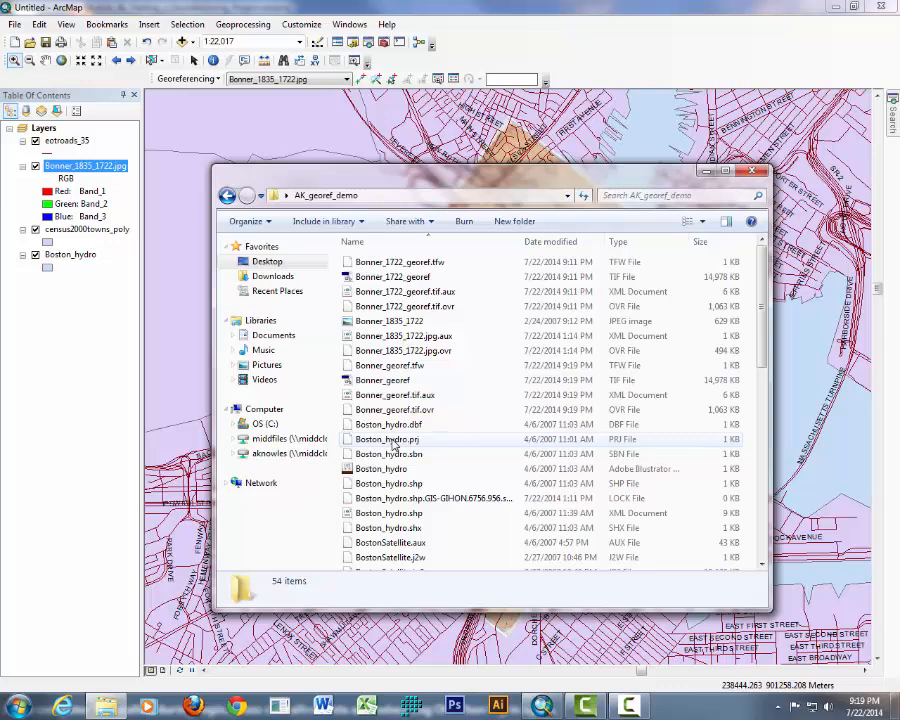